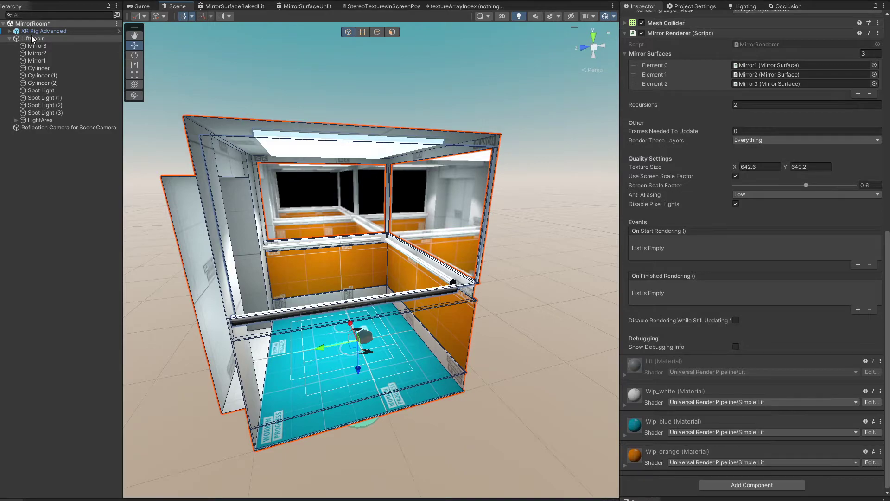
- Select Mirror1, Mirror2 and Mirror3 together to edit their shared Mirror Surface settings
alt+drag(291, 219, 287, 306)
click(36, 60)
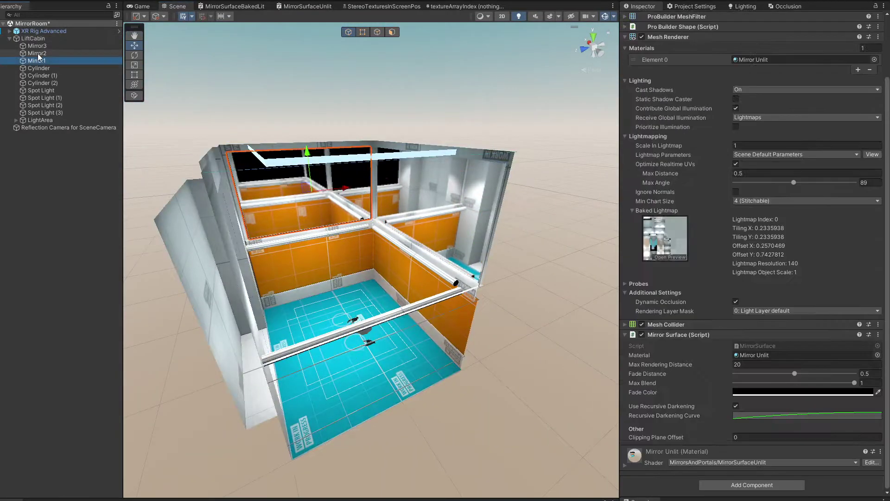
shift+click(37, 53)
shift+click(37, 46)
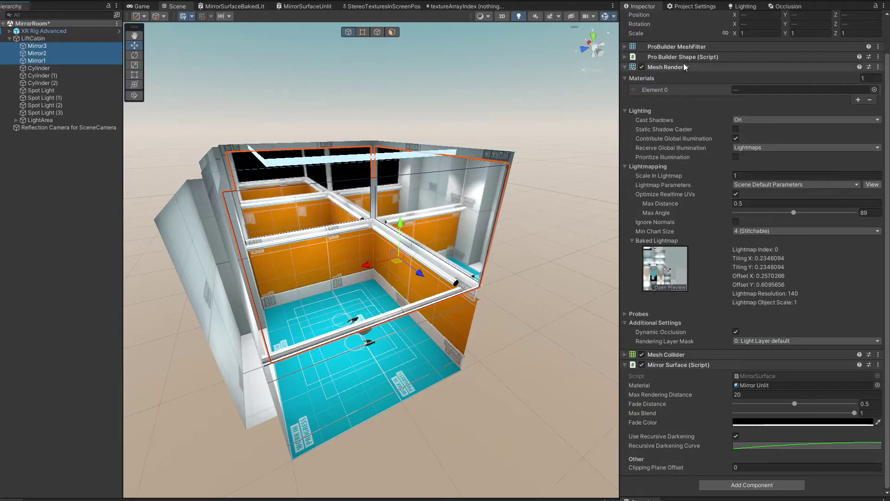
alt+drag(394, 297, 461, 262)
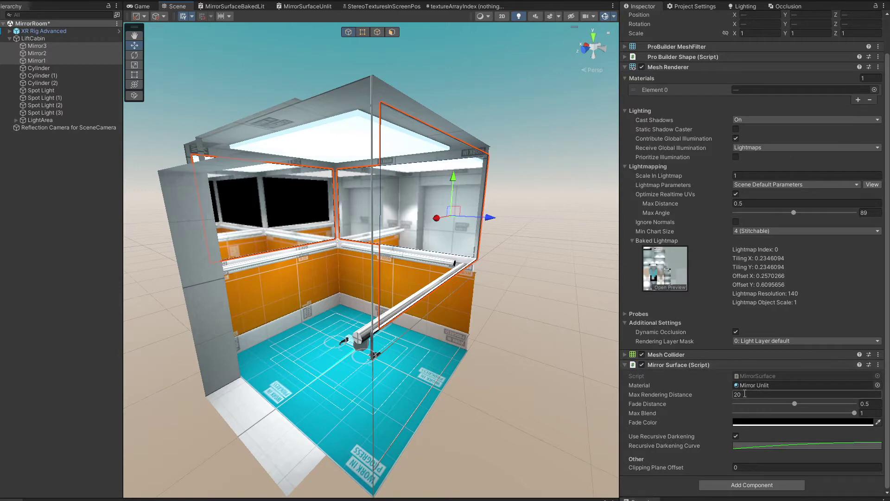
alt+drag(493, 348, 411, 352)
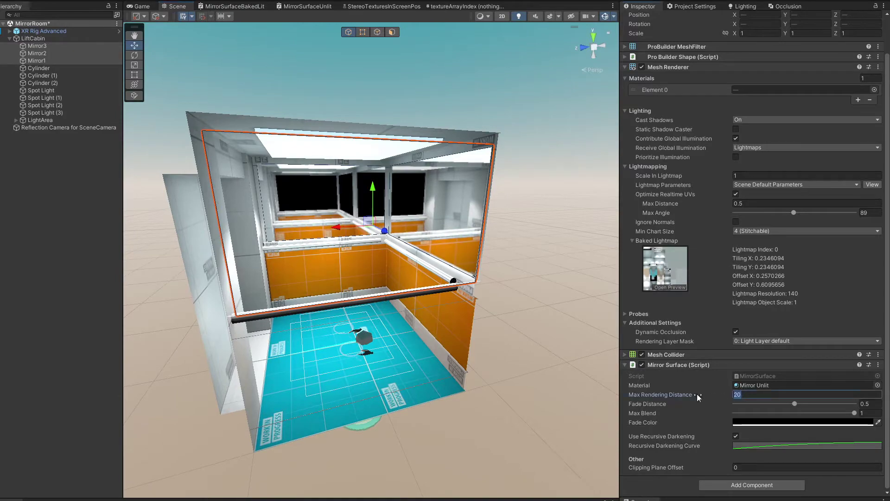
- Set the three mirrors' Max Rendering Distance to 2 and examine how the reflections fade from near and far
scroll(388, 310, up, 3)
mouse_move(389, 310)
alt+right_down()
mouse_move(745, 316)
mouse_move(325, 314)
mouse_move(404, 316)
alt+right_up()
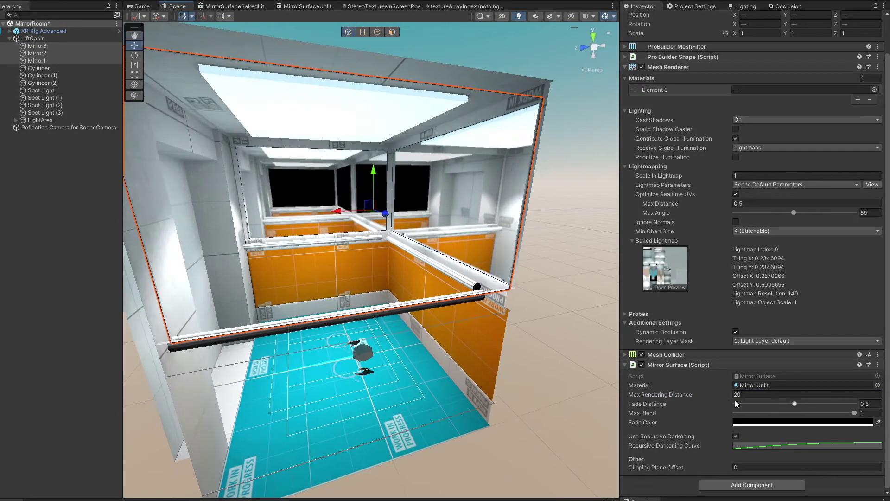
click(702, 394)
text(2)
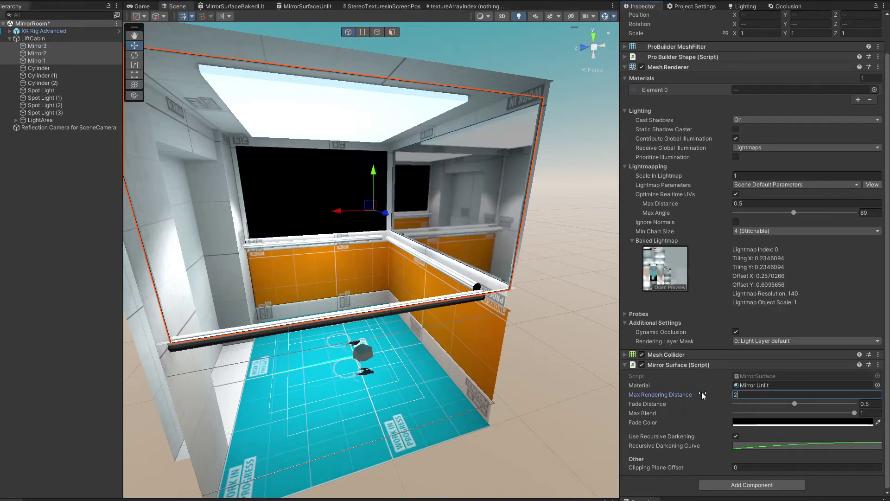
mouse_move(393, 312)
alt+right_down()
mouse_move(306, 312)
mouse_move(406, 311)
mouse_move(364, 310)
mouse_move(375, 311)
alt+right_up()
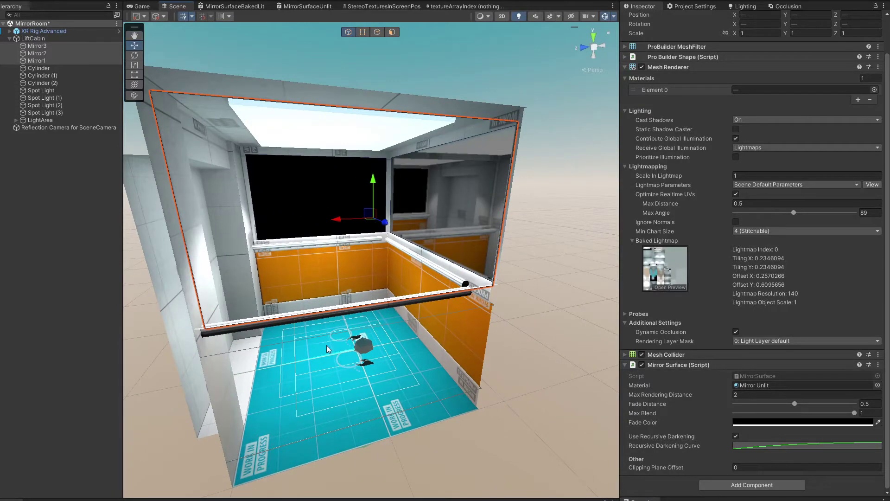
alt+right_drag(308, 350, 773, 419)
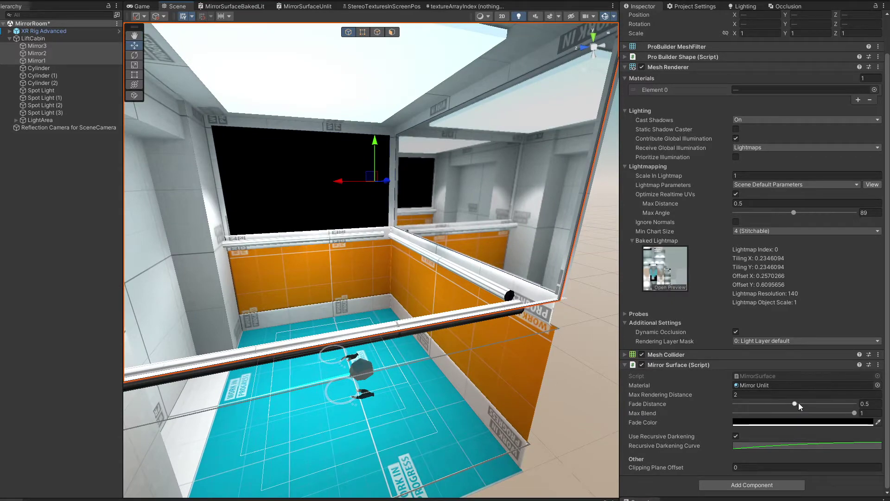
alt+right_drag(443, 351, 880, 349)
alt+right_drag(788, 349, 389, 386)
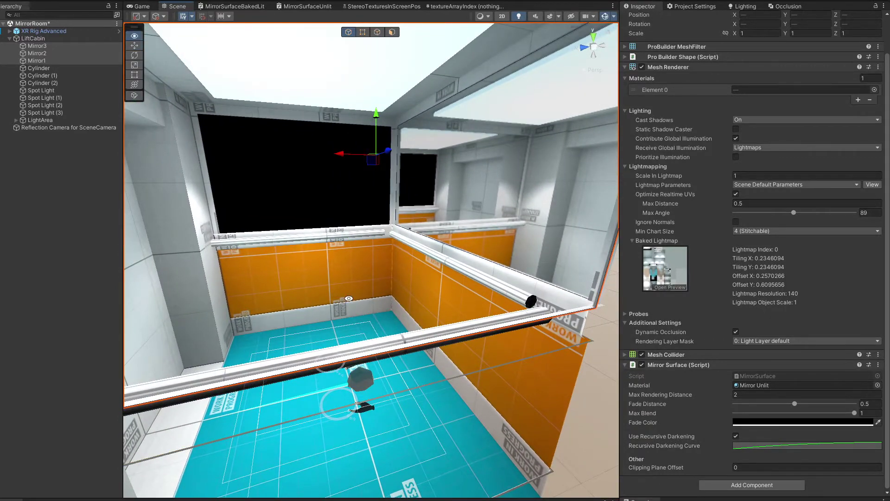
alt+right_drag(316, 291, 491, 345)
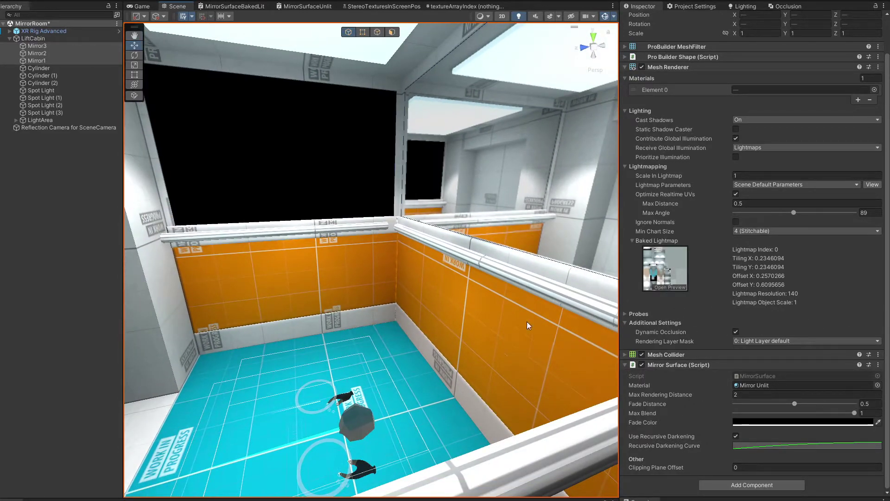
- Set the three mirrors' Max Rendering Distance to 20 and check the reflections inside the cabin
click(735, 393)
click(735, 393)
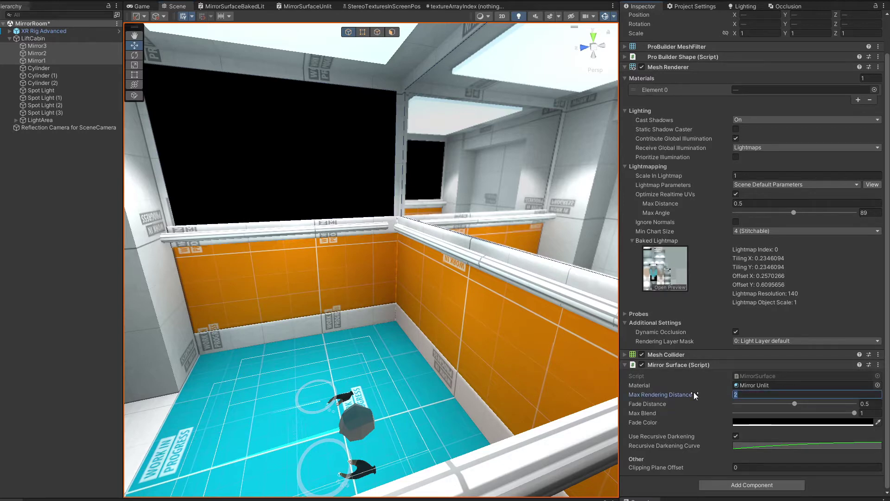
text(20)
alt+right_drag(322, 273, 343, 282)
alt+drag(343, 282, 371, 290)
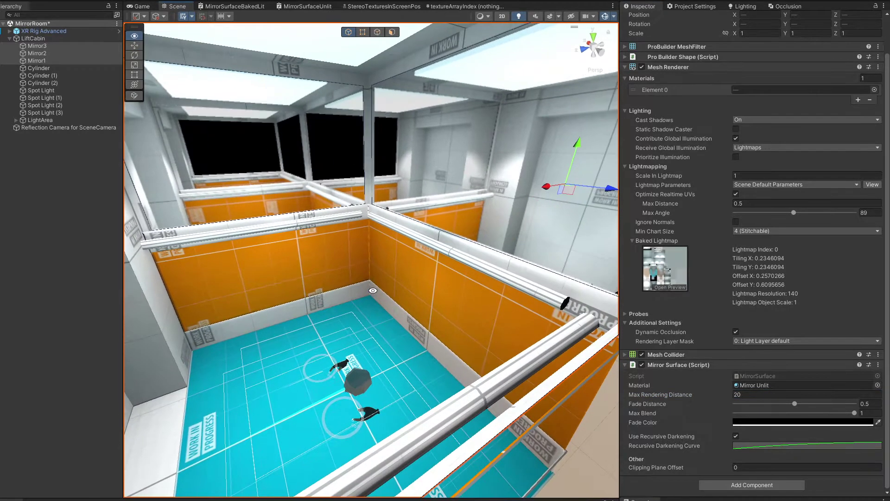
- Try the mirrors without Use Recursive Darkening and with a shorter Max Rendering Distance, restoring the distance to 20 and the darkening to on
click(736, 436)
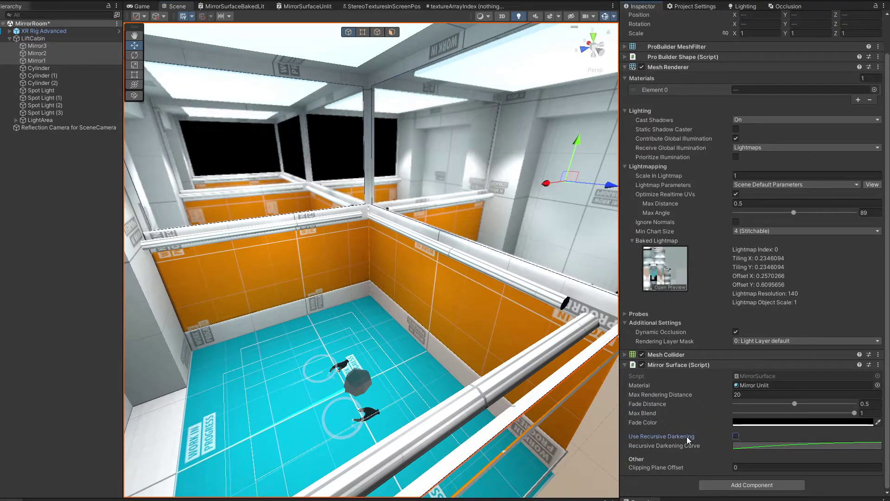
click(738, 394)
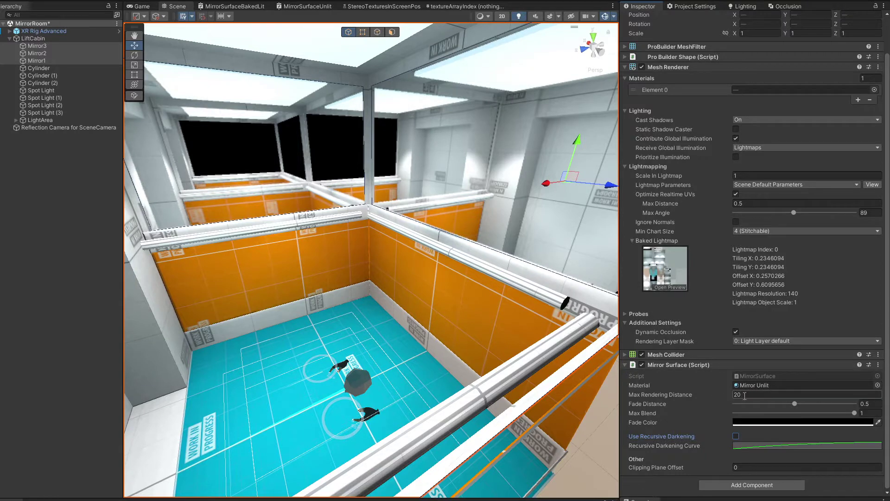
drag(727, 398, 711, 409)
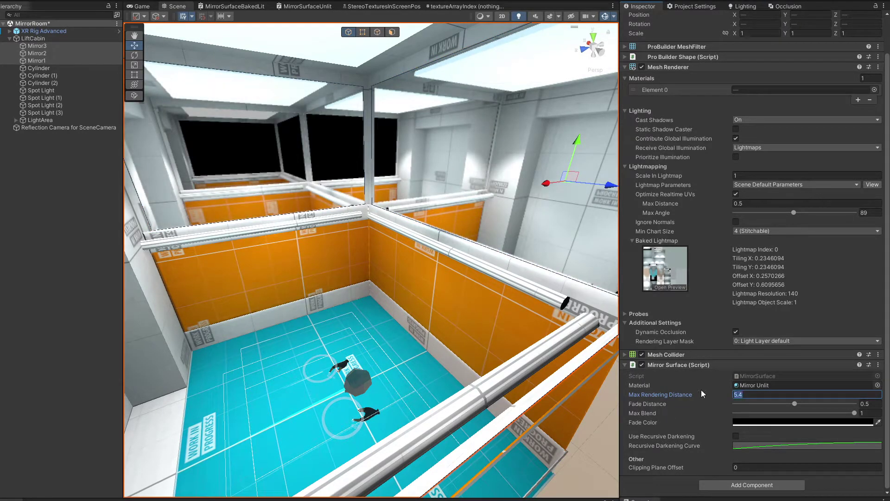
text(20)
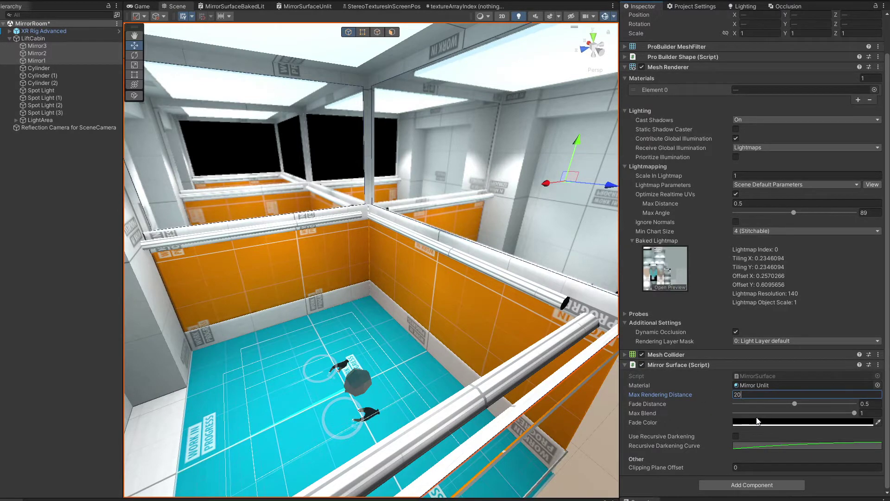
click(735, 436)
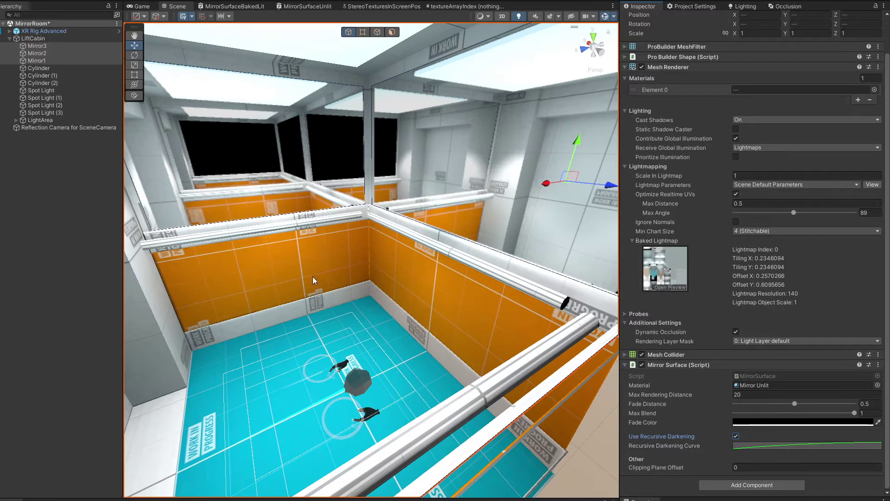
- Set Recursions to 3 in the Mirror Renderer of LiftCabin
right_drag(334, 207, 298, 182)
scroll(513, 326, up, 5)
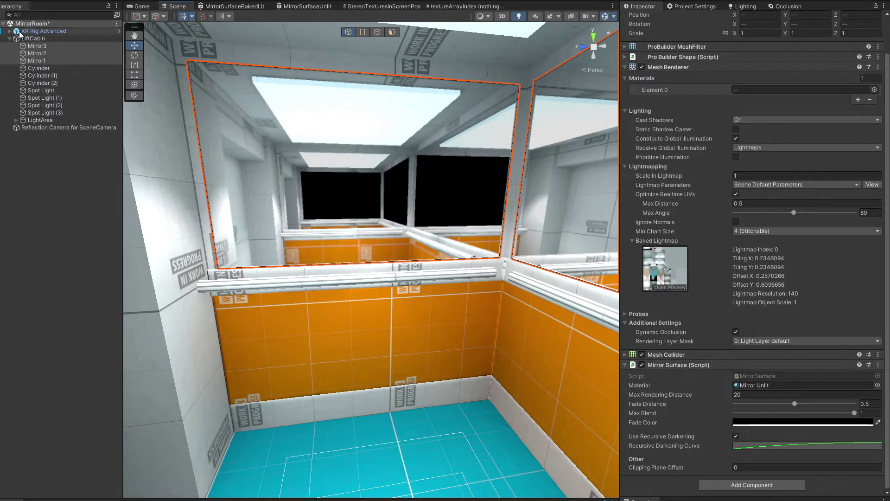
click(33, 39)
scroll(719, 249, down, 6)
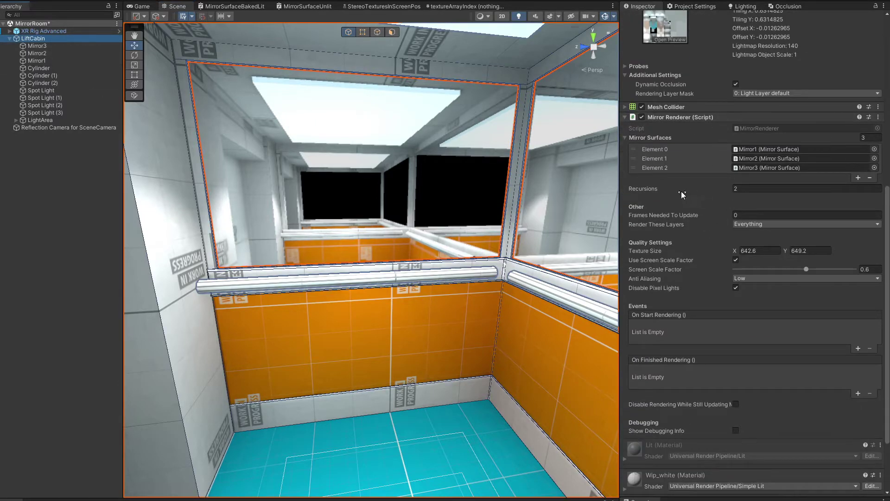
click(731, 190)
text(3)
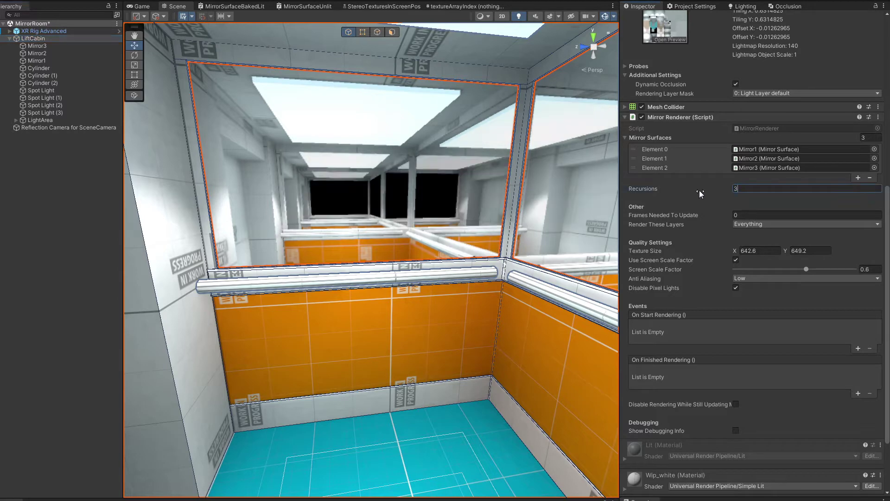
- Reshape the Recursive Darkening Curve of Mirror1, Mirror2 and Mirror3 so it starts nearly flat and rises more steeply towards its end
click(41, 46)
shift+click(45, 60)
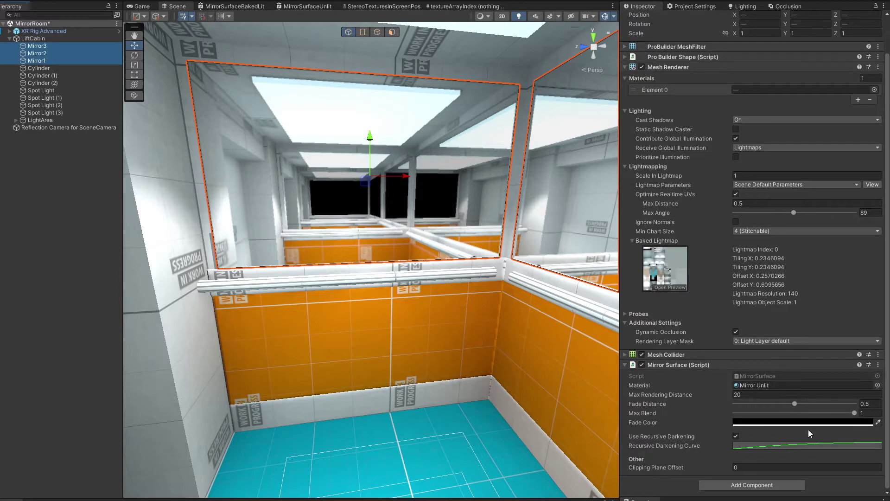
click(754, 444)
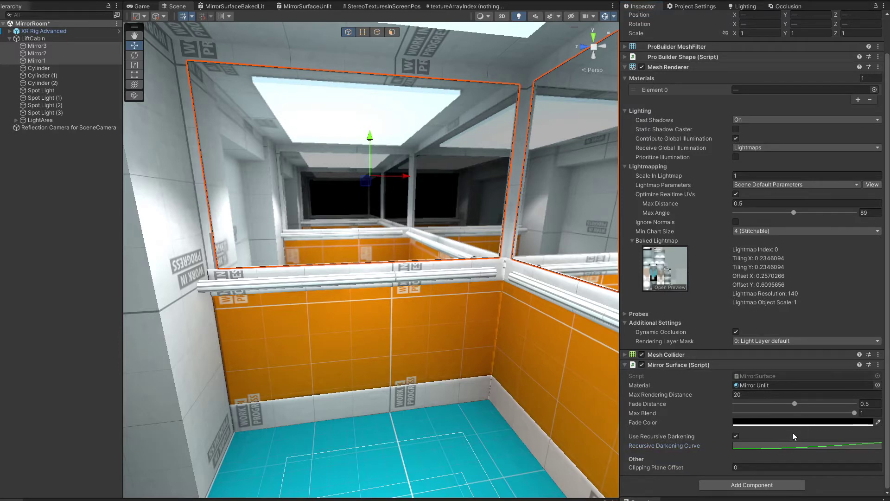
- Set the three mirrors' Fade Color to dark green and examine the tinted reflections from outside and inside the cabin
key(ctrl+z)
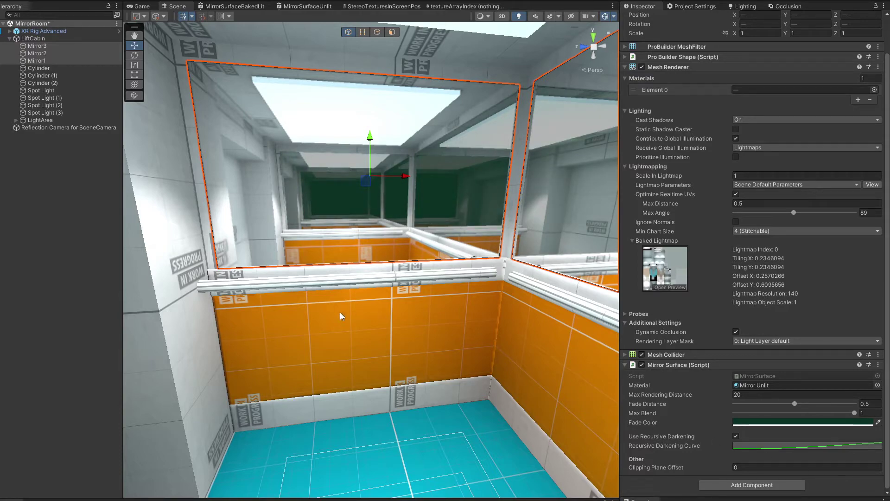
key(s)
right_drag(341, 313, 410, 314)
key(w)
key(s)
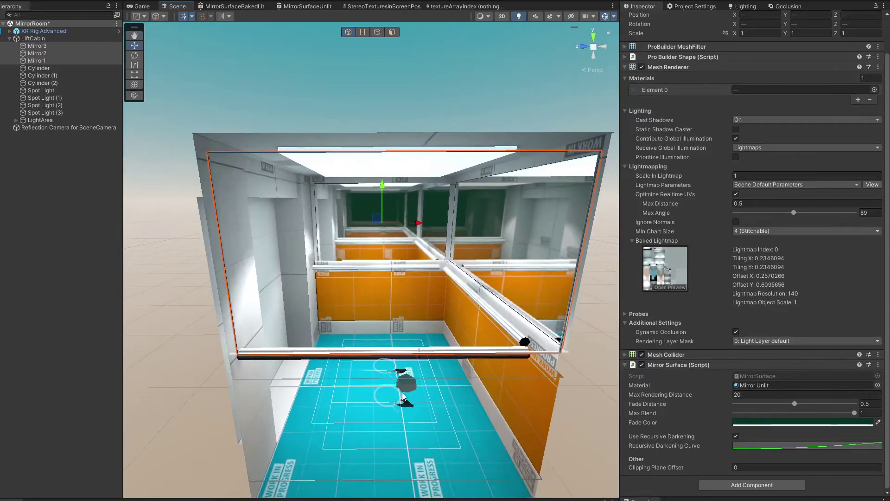
scroll(408, 340, up, 5)
alt+drag(405, 368, 10, 320)
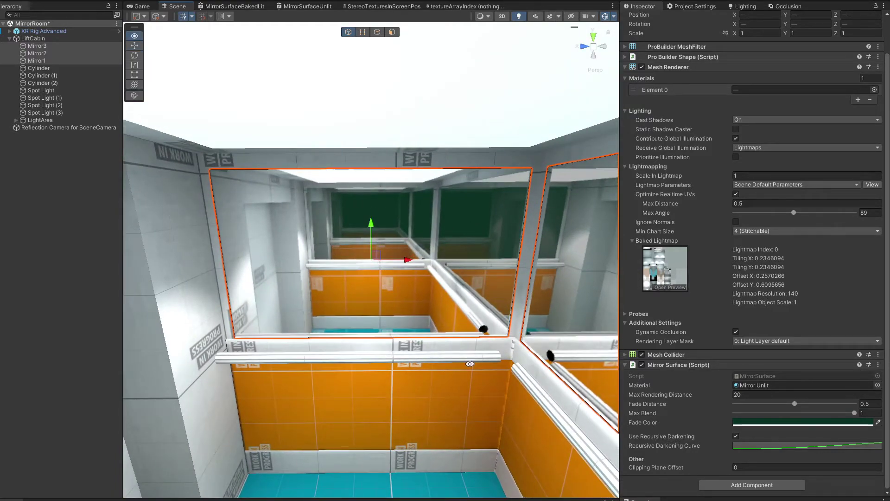
scroll(469, 363, down, 6)
alt+drag(419, 318, 229, 319)
alt+right_drag(228, 320, 764, 323)
alt+drag(510, 333, 461, 334)
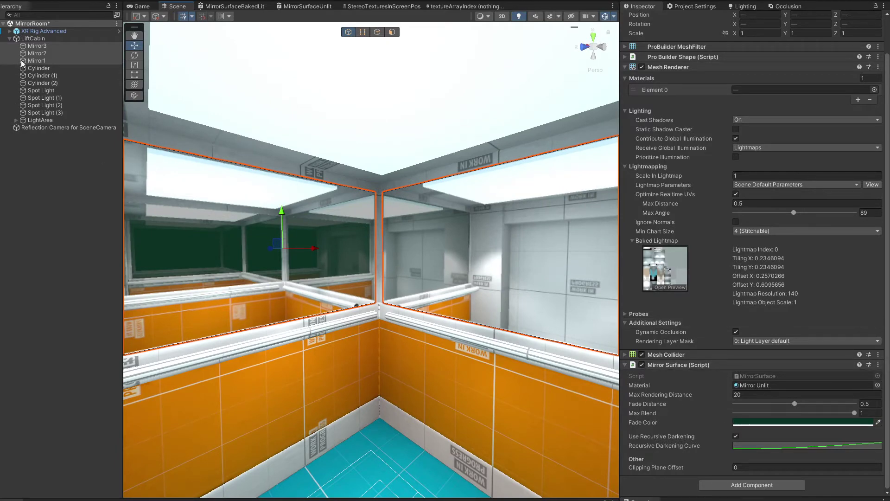
- Set Recursions to 5 in LiftCabin's Mirror Renderer and examine the deeper reflections inside the cabin
click(33, 38)
right_drag(397, 279, 245, 303)
key(s)
key(d)
alt+drag(245, 304, 278, 305)
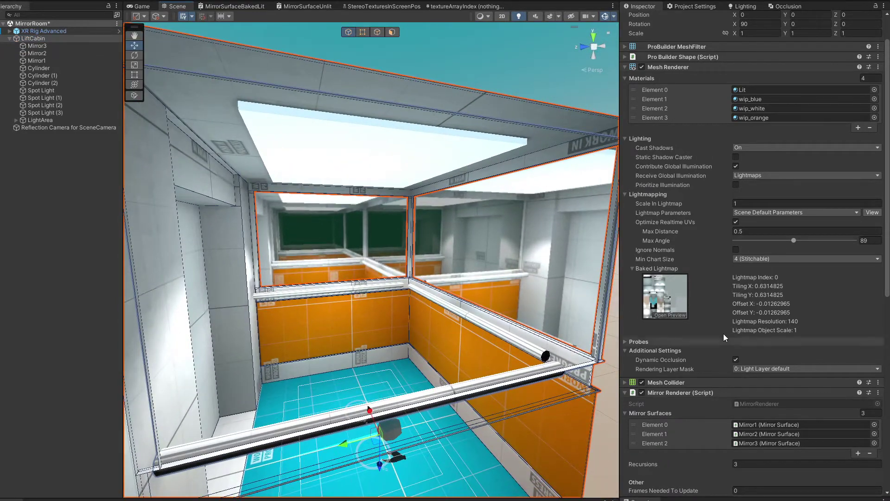
scroll(723, 403, down, 3)
click(747, 391)
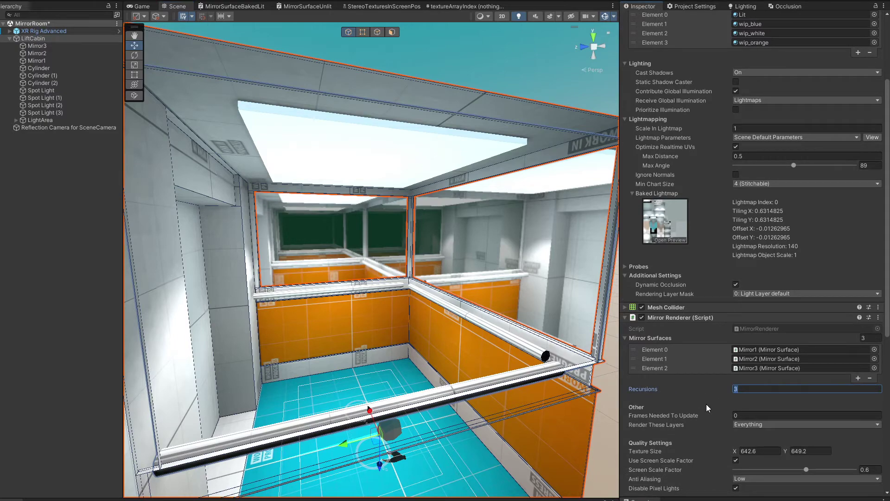
text(5)
key(w)
mouse_move(332, 298)
right_down()
mouse_move(784, 292)
mouse_move(359, 280)
mouse_move(316, 293)
right_up()
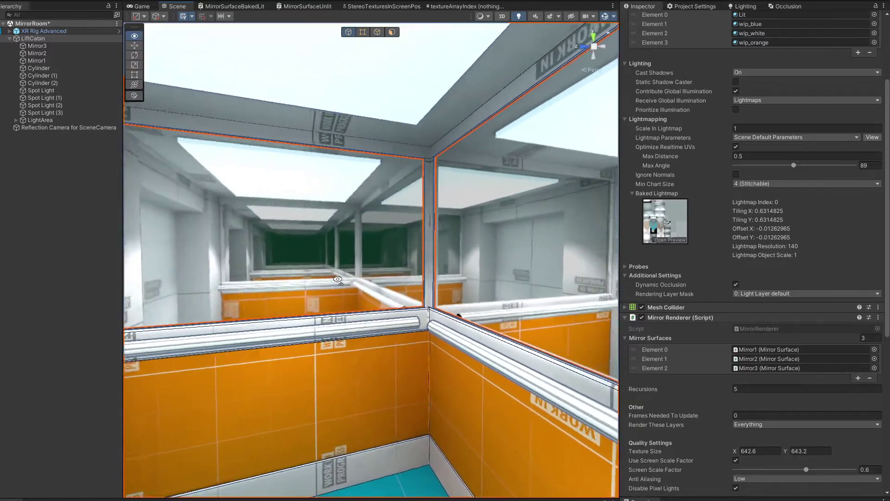
key(e)
right_drag(342, 278, 441, 301)
key(q)
- Set LiftCabin's mirror Recursions to 2 and compare the reflections at both corners of the cabin
click(735, 391)
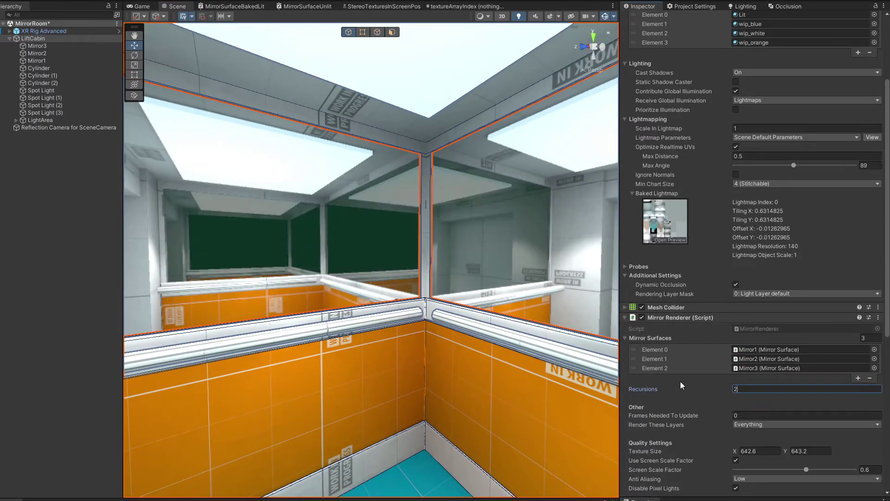
right_drag(315, 314, 657, 316)
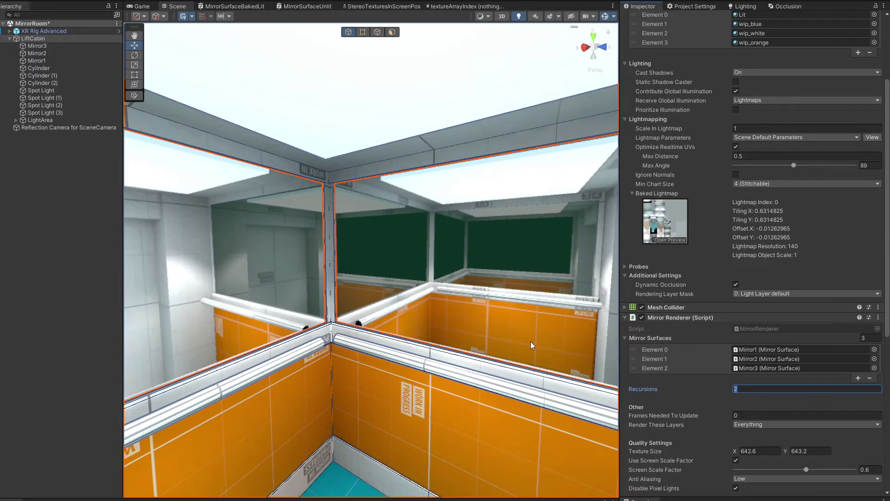
right_drag(537, 327, 176, 332)
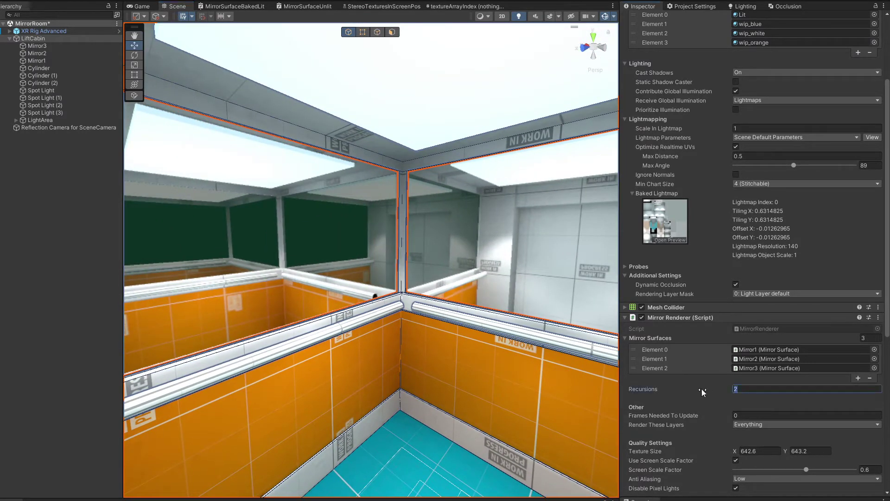
right_drag(320, 361, 544, 354)
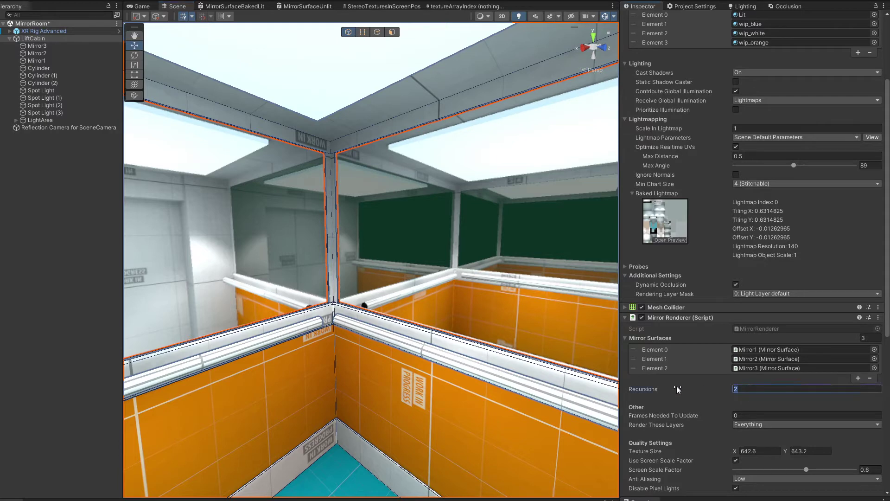
- Set LiftCabin's mirror Recursions to 4 and check the reflections around the mirrored corners
text(4)
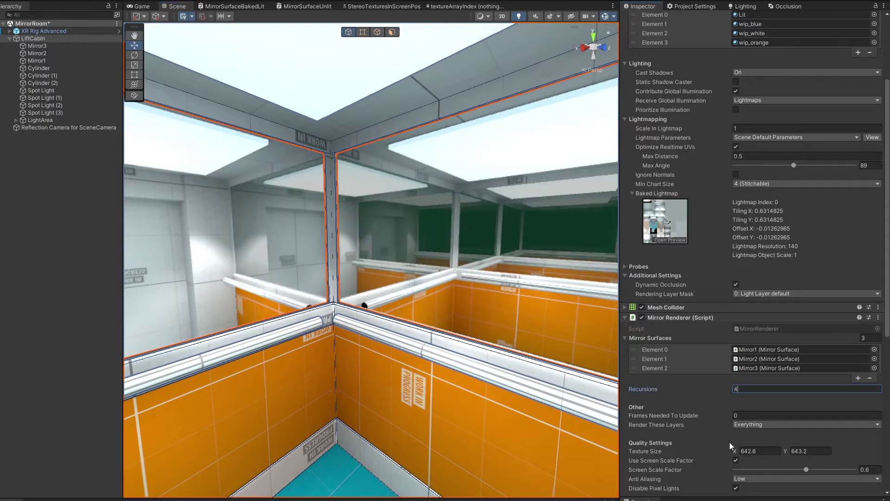
right_drag(394, 377, 158, 373)
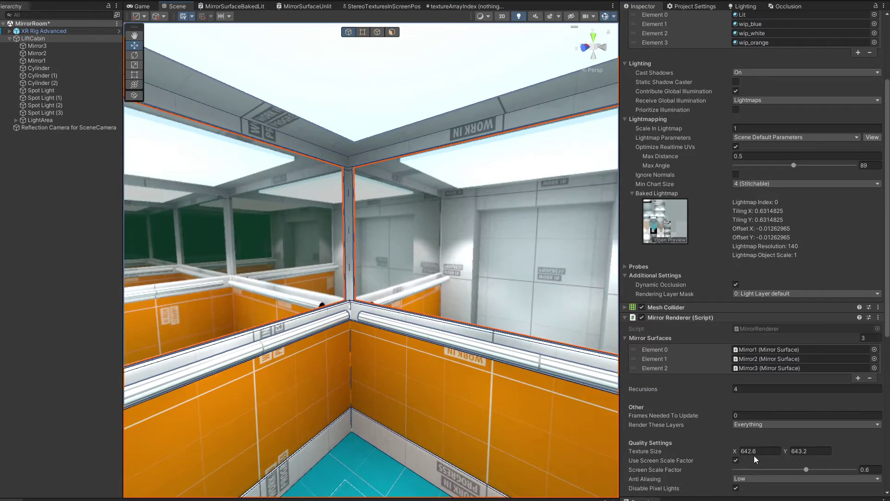
- Lower the Screen Scale Factor in LiftCabin's Mirror Renderer to about 0.13 and examine the reflections at both cabin corners
scroll(754, 459, down, 1)
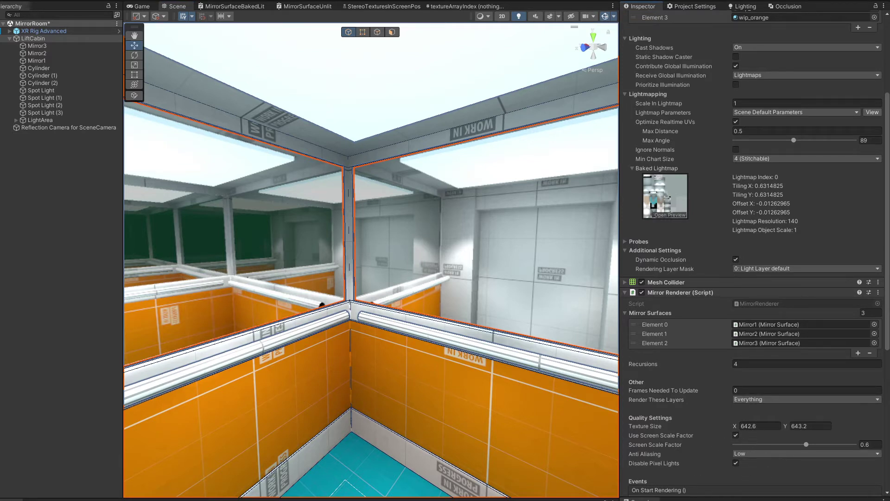
click(724, 397)
drag(807, 444, 747, 446)
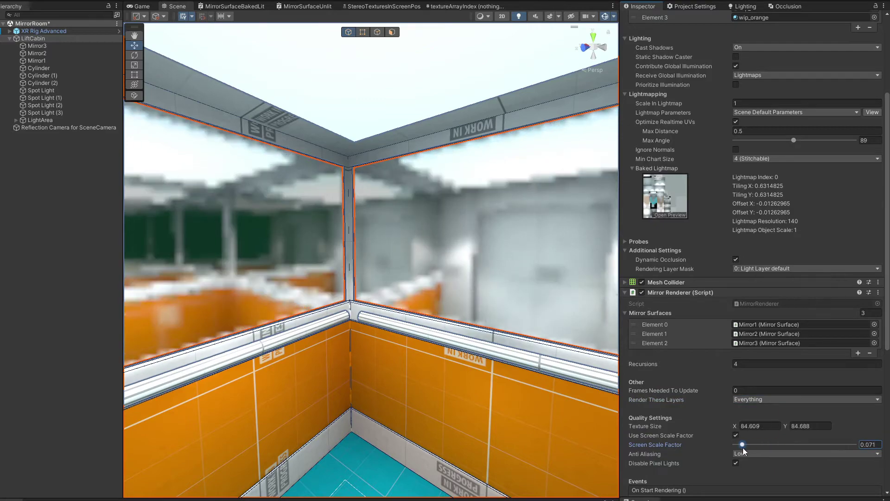
right_drag(396, 291, 605, 296)
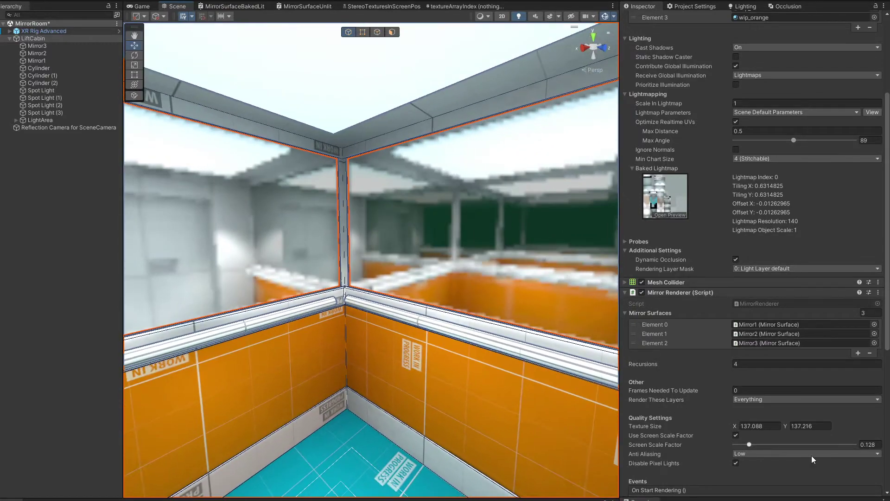
- Set the Mirror Renderer's Screen Scale Factor to 0.5 and check the reflections around the cabin
drag(749, 443, 790, 446)
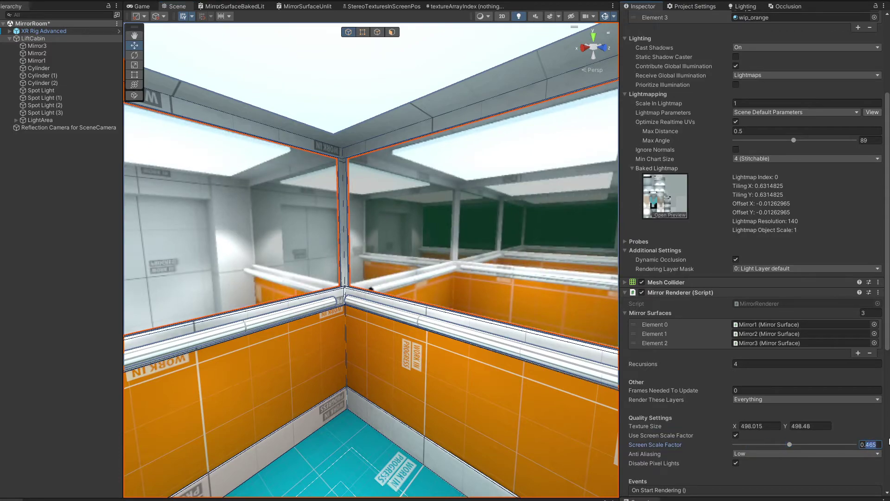
right_drag(424, 351, 118, 346)
scroll(720, 456, down, 3)
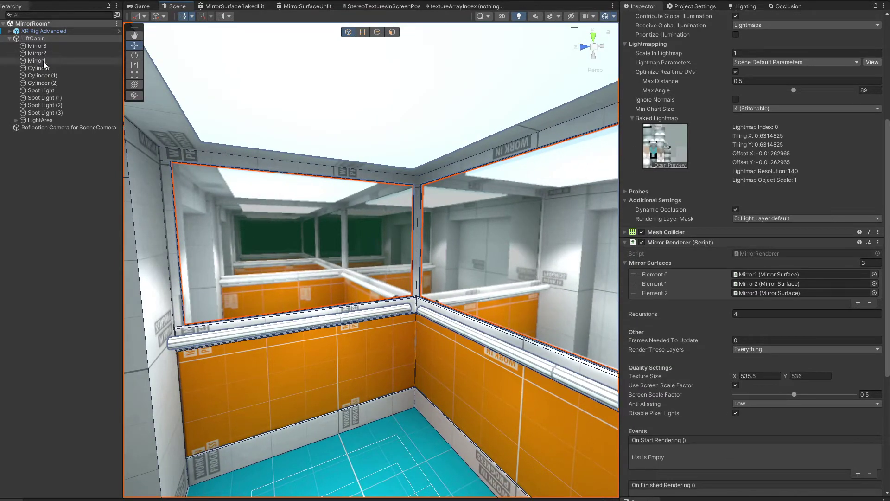
- Select Mirror1, Mirror2 and Mirror3 together and locate the material assigned in their Mirror Surface component
scroll(743, 403, down, 3)
drag(532, 332, 357, 174)
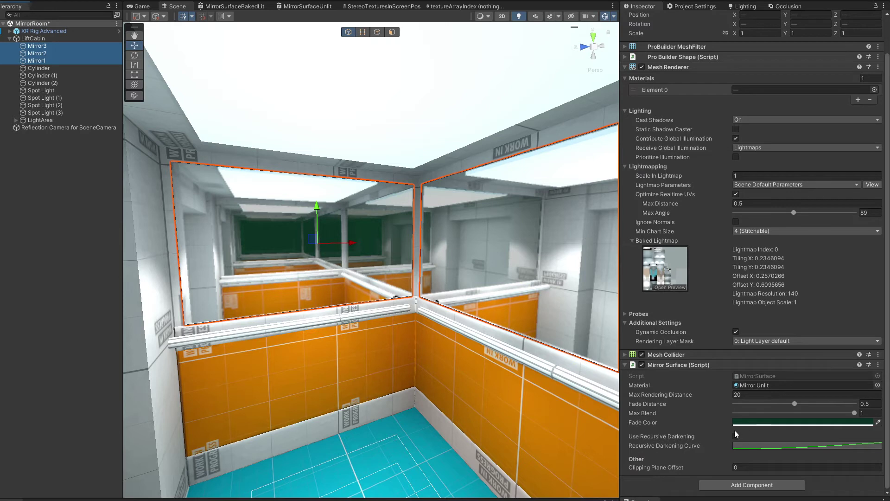
click(741, 388)
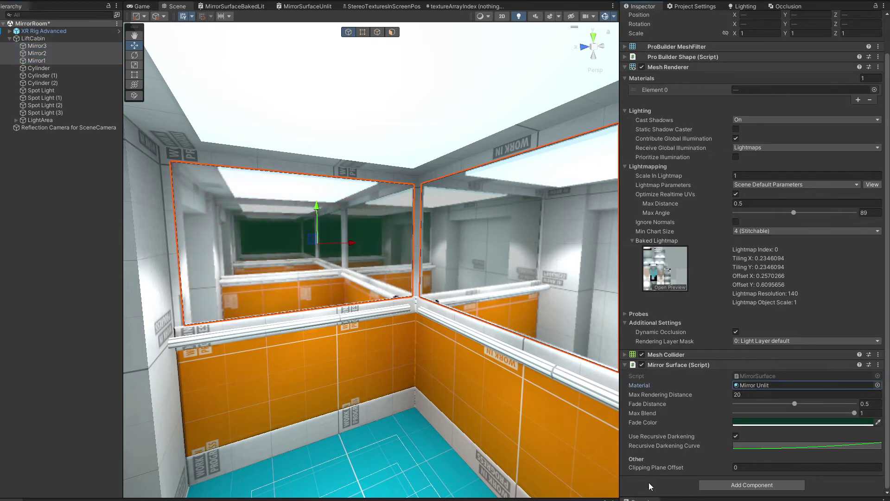
- Select only Mirror3 and examine its Mirror Unlit material's surface inputs and internal shader properties
click(37, 46)
scroll(707, 403, down, 2)
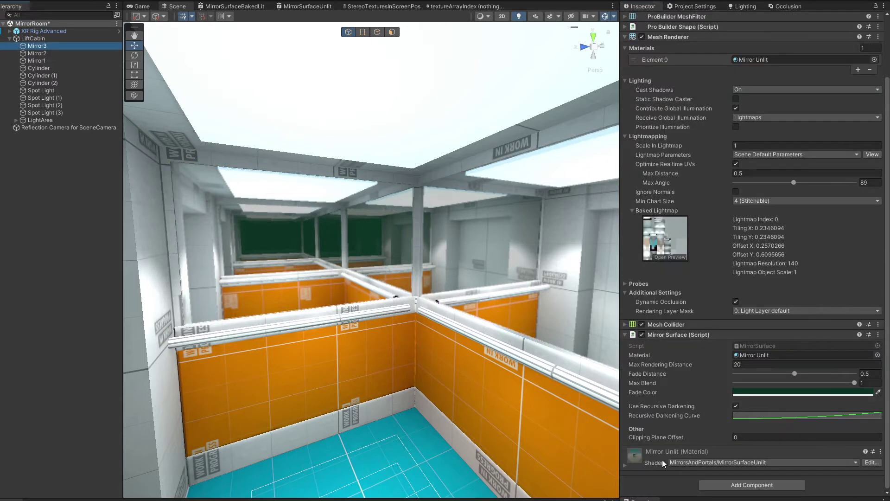
click(745, 355)
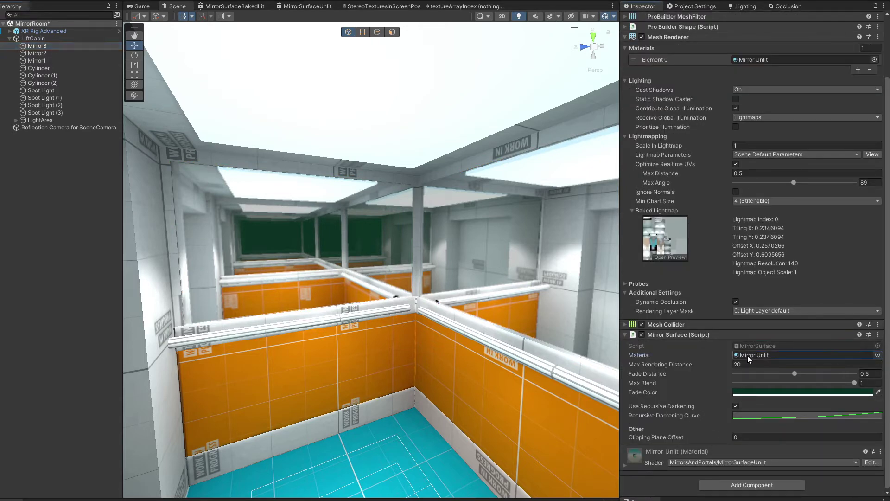
click(624, 465)
scroll(708, 372, down, 7)
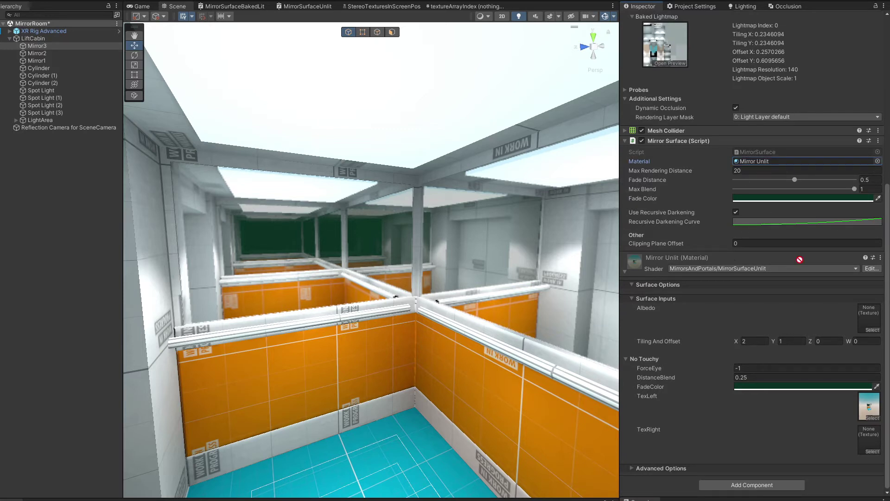
- Assign the IceWall BakedLit Transparent material to Mirror3's Mirror Surface and examine the mirror up close
drag(786, 180, 778, 162)
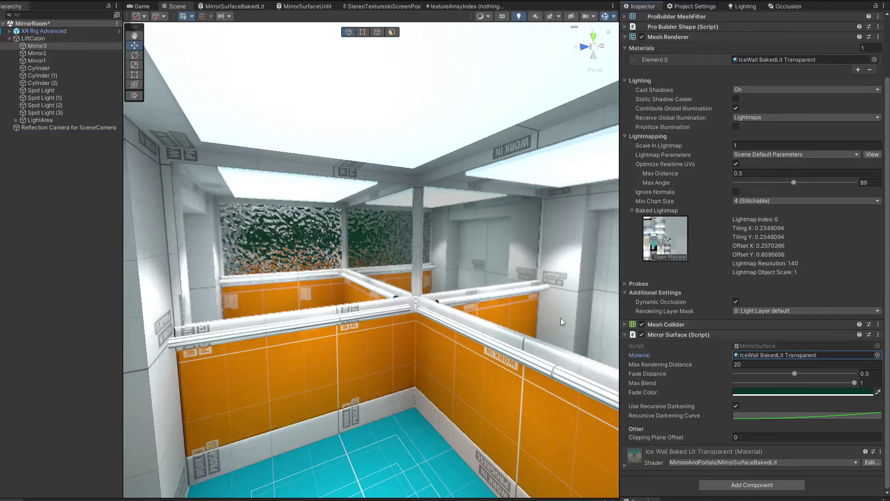
right_drag(343, 374, 690, 374)
key(s)
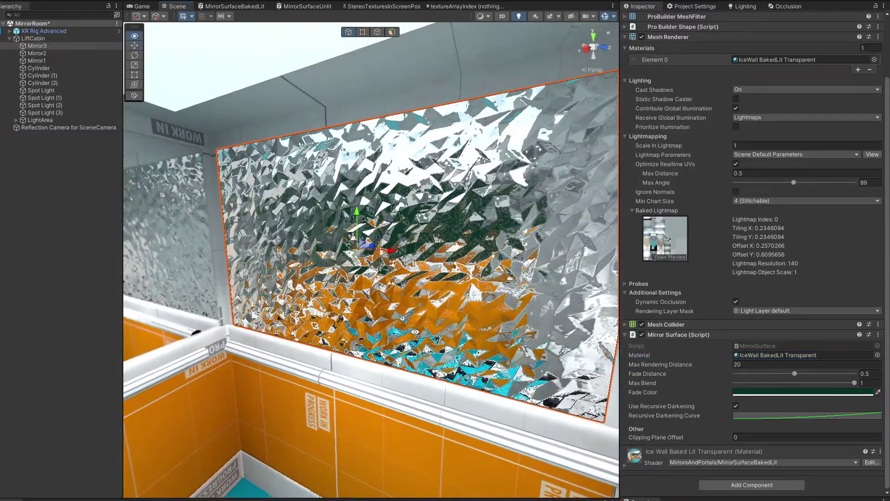
key(w)
right_drag(429, 344, 685, 392)
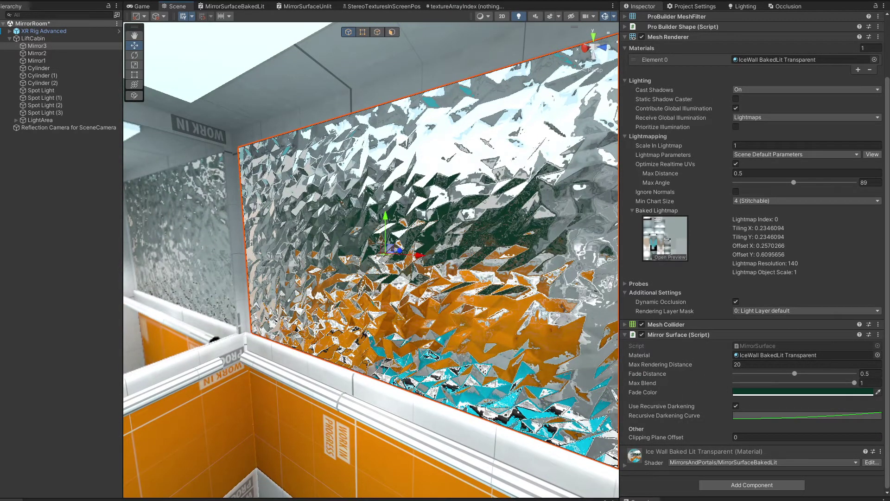
- Assign the Poster BakedLit material to Mirror3's Mirror Surface and expand its material settings to review the surface inputs and normal map
drag(810, 360, 758, 357)
mouse_move(360, 372)
right_down()
mouse_move(419, 365)
mouse_move(366, 369)
right_up()
click(624, 467)
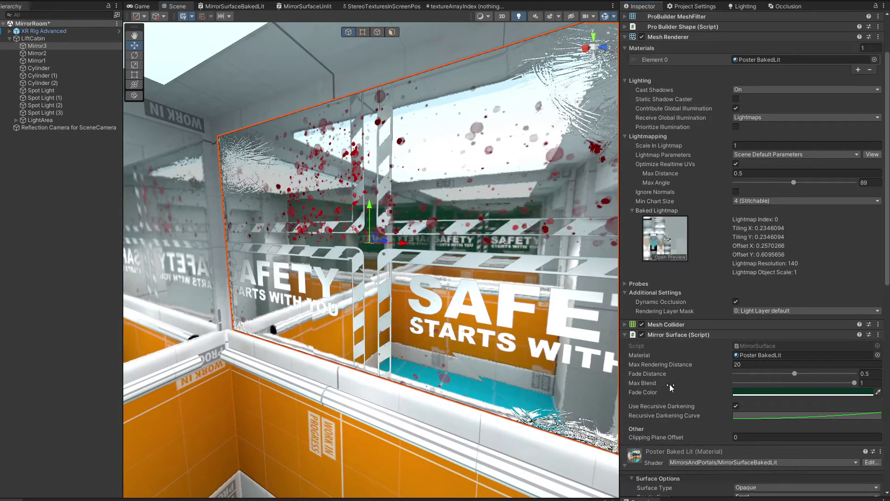
scroll(682, 387, down, 12)
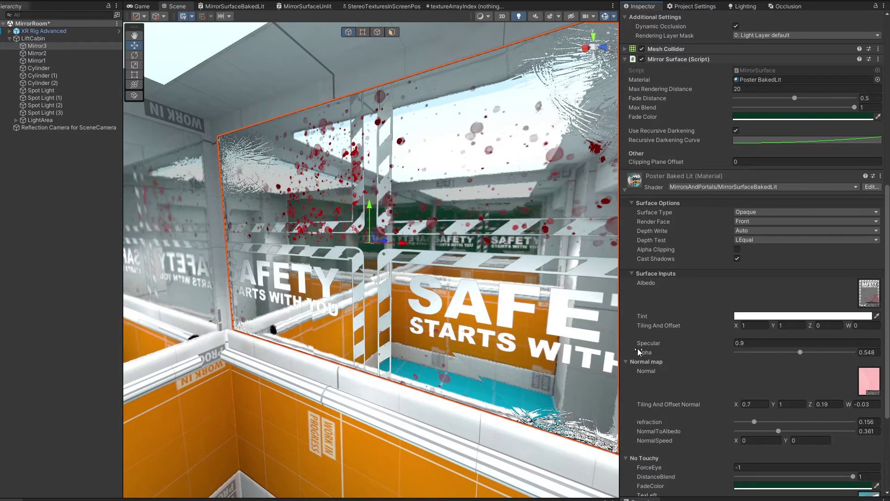
- Examine the poster mirror's upper corner up close, and view the whole mirror from inside the cabin
right_drag(372, 275, 376, 192)
right_drag(404, 221, 367, 236)
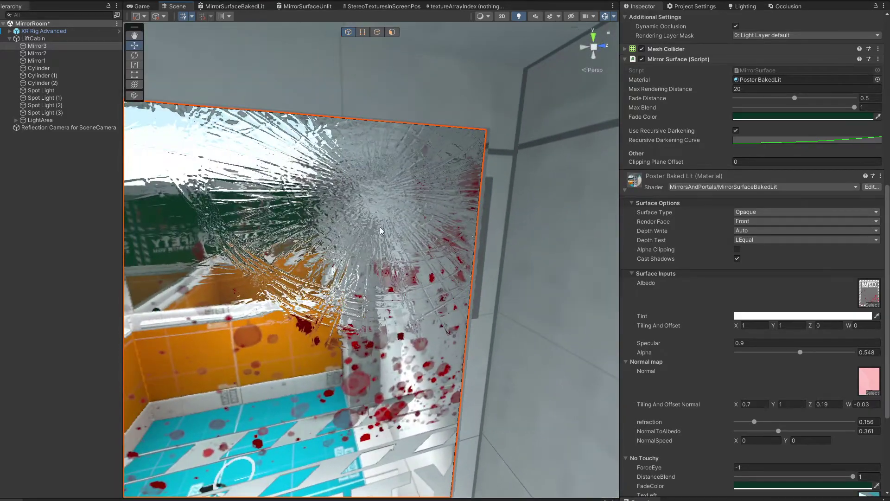
right_drag(338, 195, 245, 258)
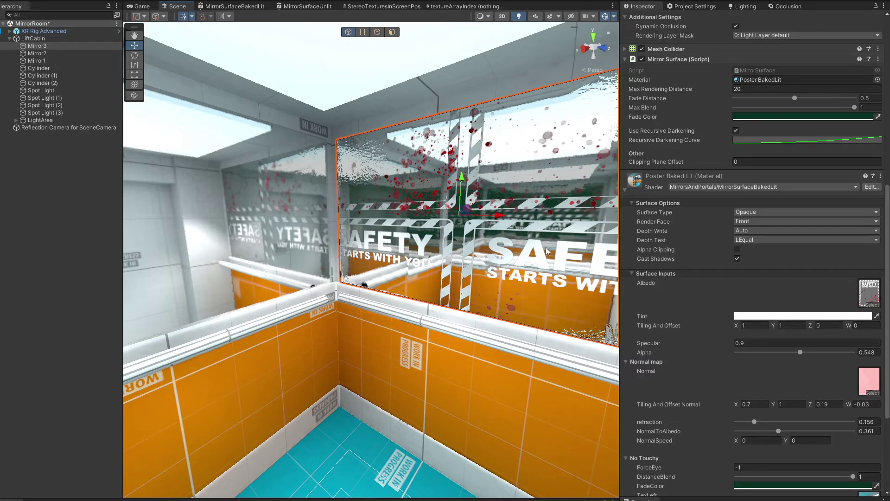
- Select LiftCabin and review its Mirror Renderer's mirror surfaces and Recursions while viewing the poster mirror's reflections
click(34, 39)
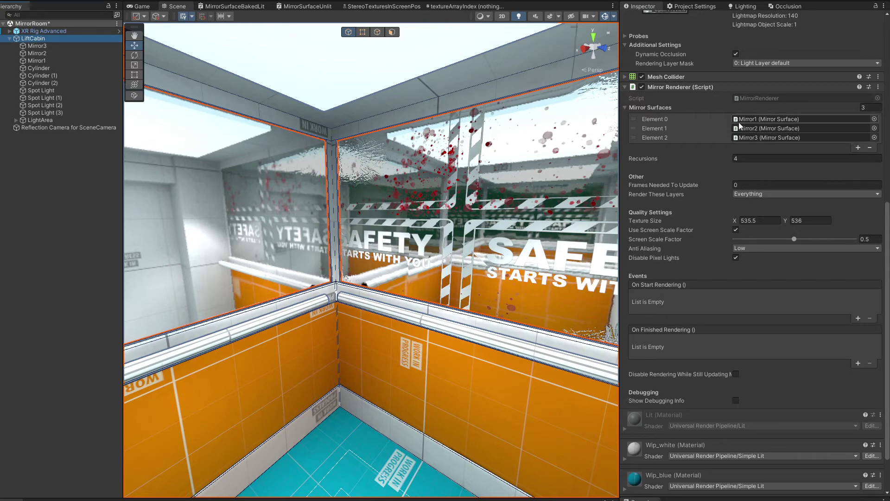
right_drag(419, 213, 390, 210)
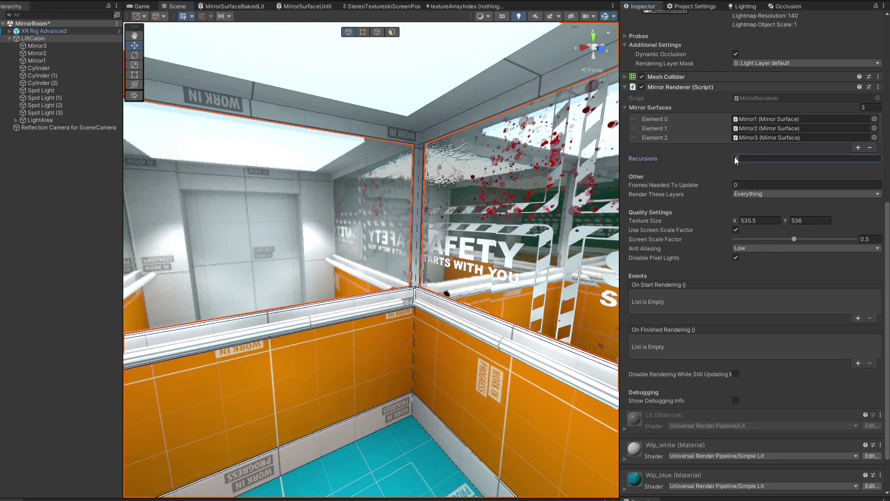
right_drag(352, 248, 387, 256)
- Select all three mirrors and examine the poster's reflections from the opposite corner of the cabin
click(37, 45)
shift+click(36, 61)
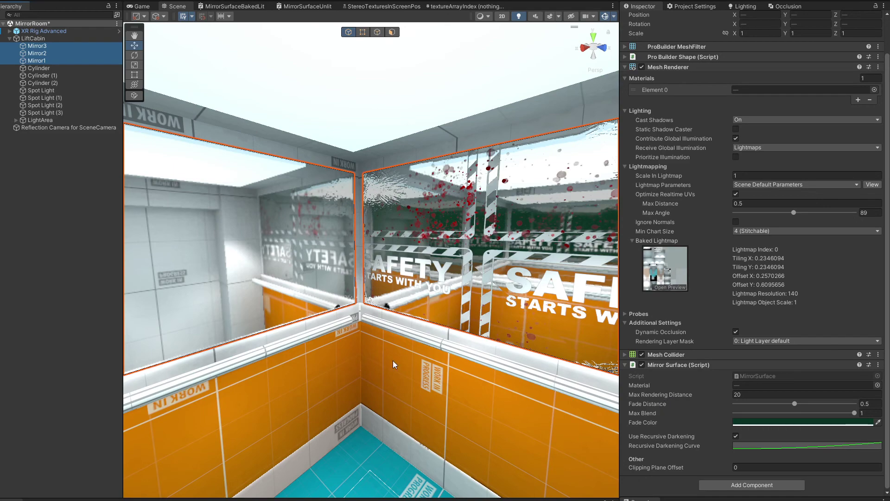
right_drag(341, 341, 57, 342)
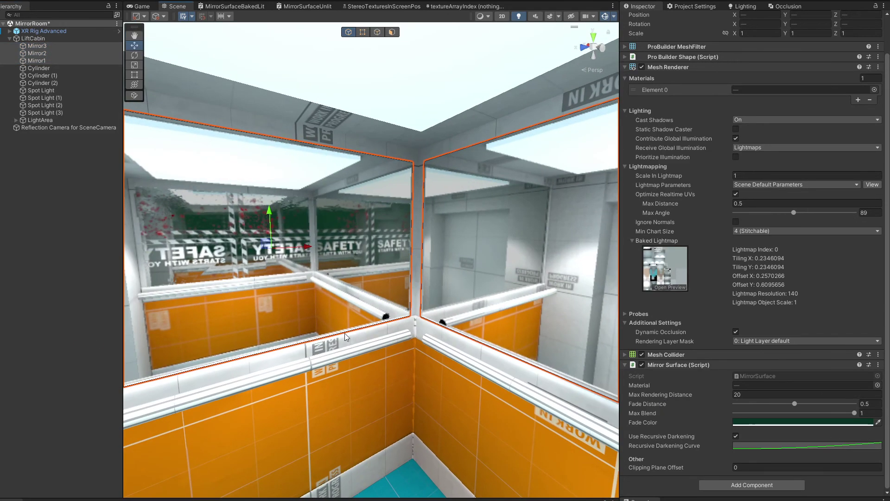